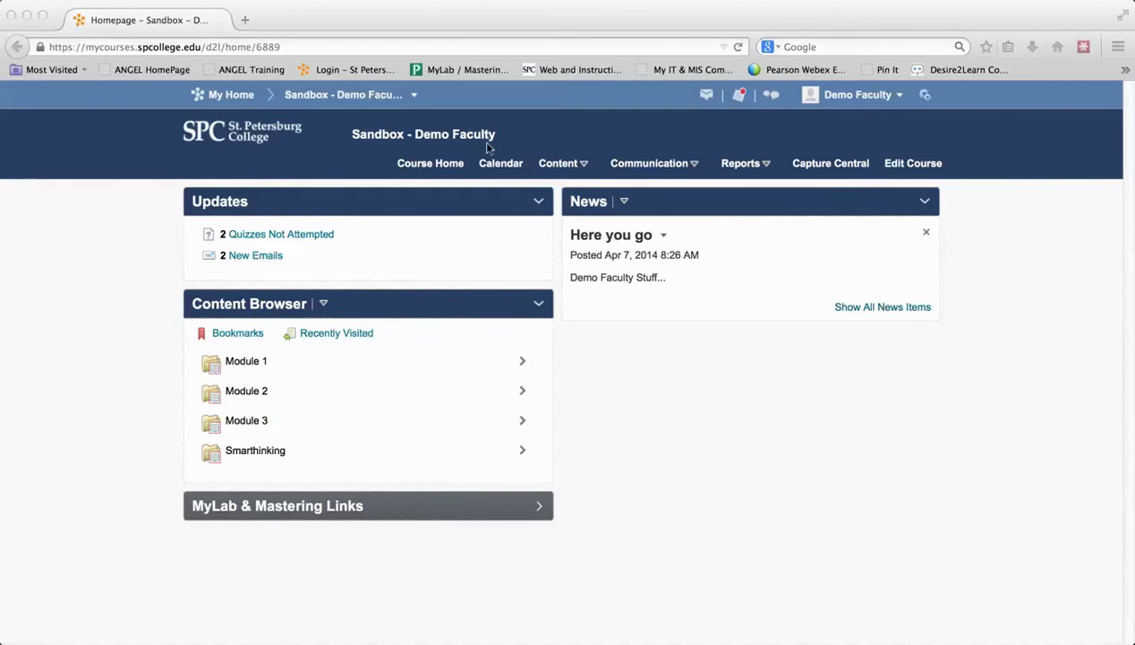
Go through the Content menu to the Sandbox course's Manage Quizzes page listing Play and Quiz 1.
left_click(580, 170)
left_click(582, 164)
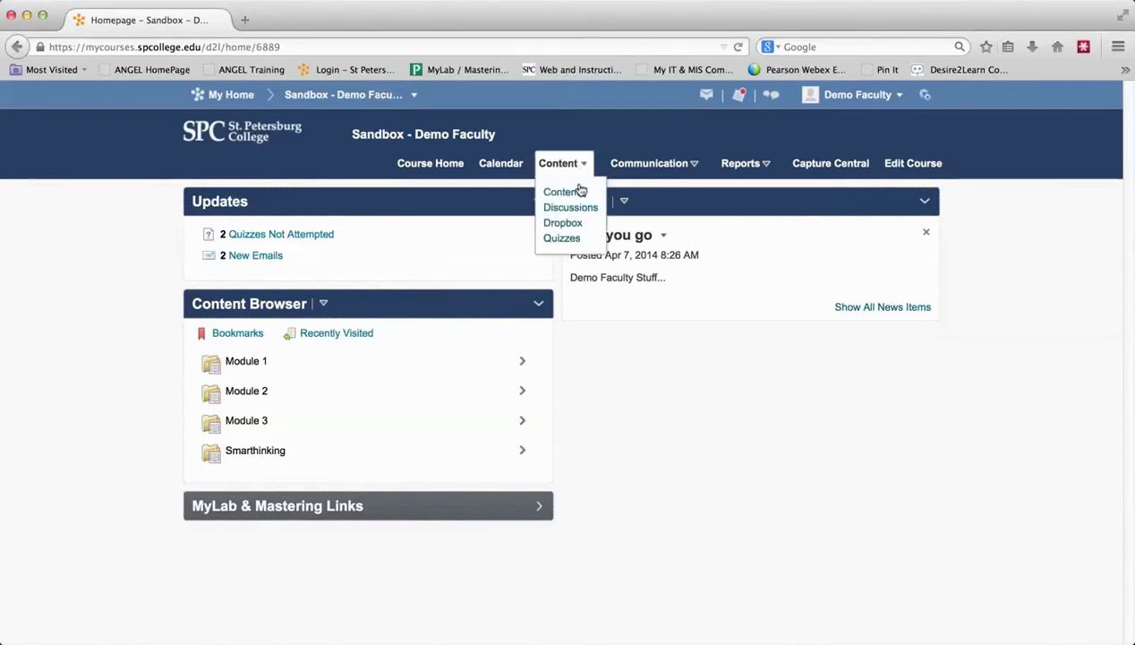
left_click(562, 239)
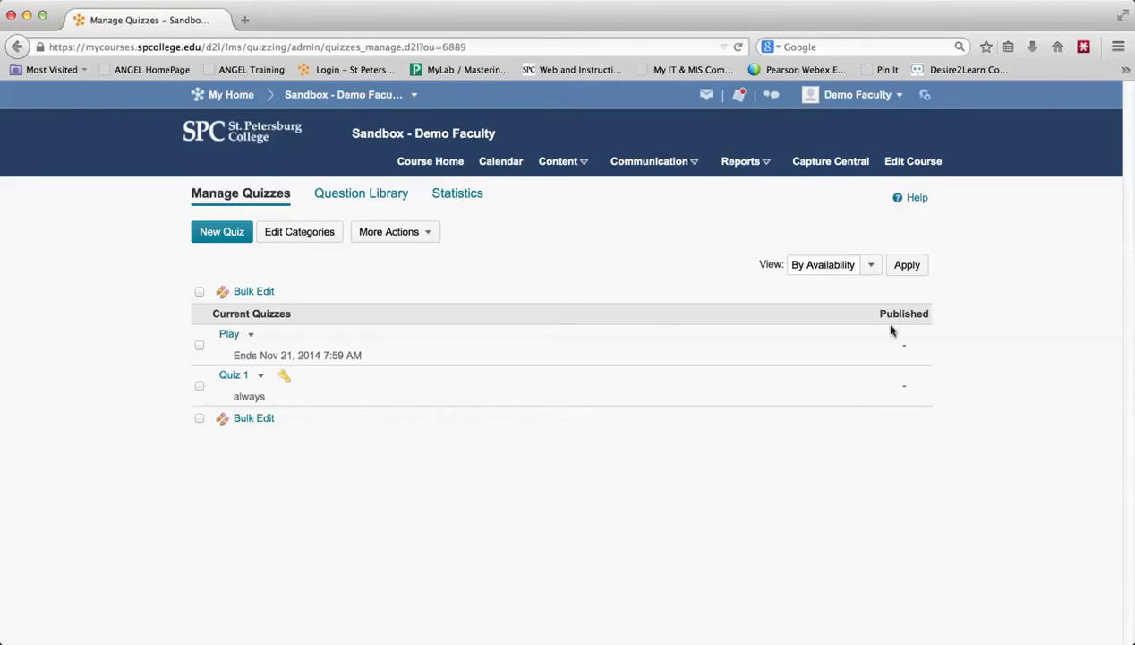
left_click(870, 269)
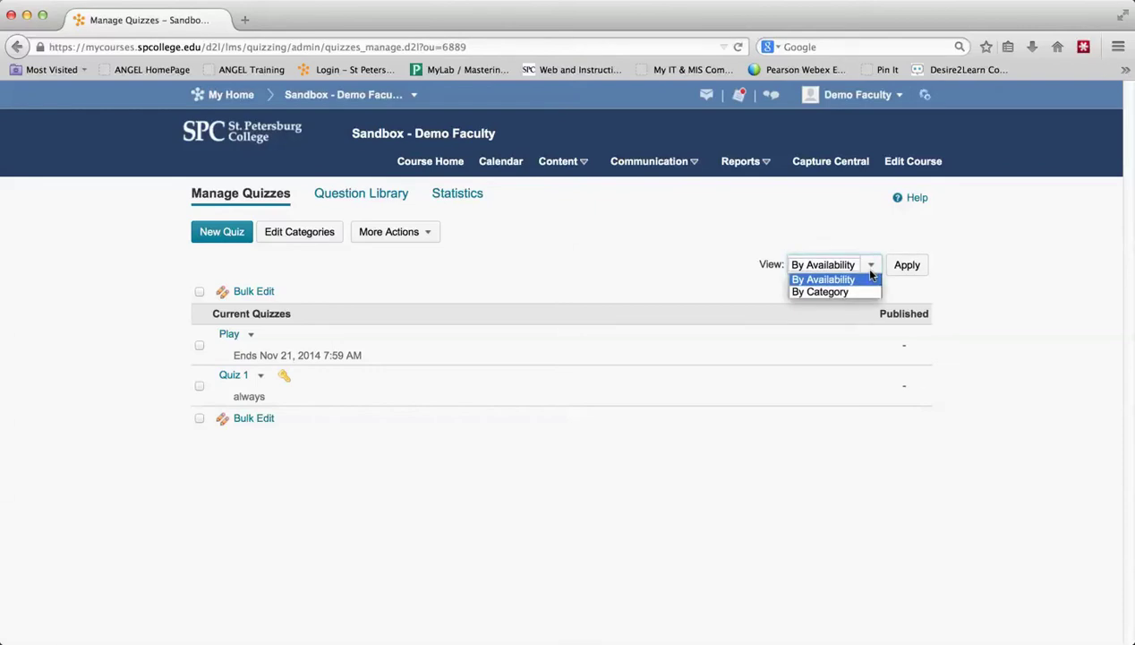
left_click(871, 271)
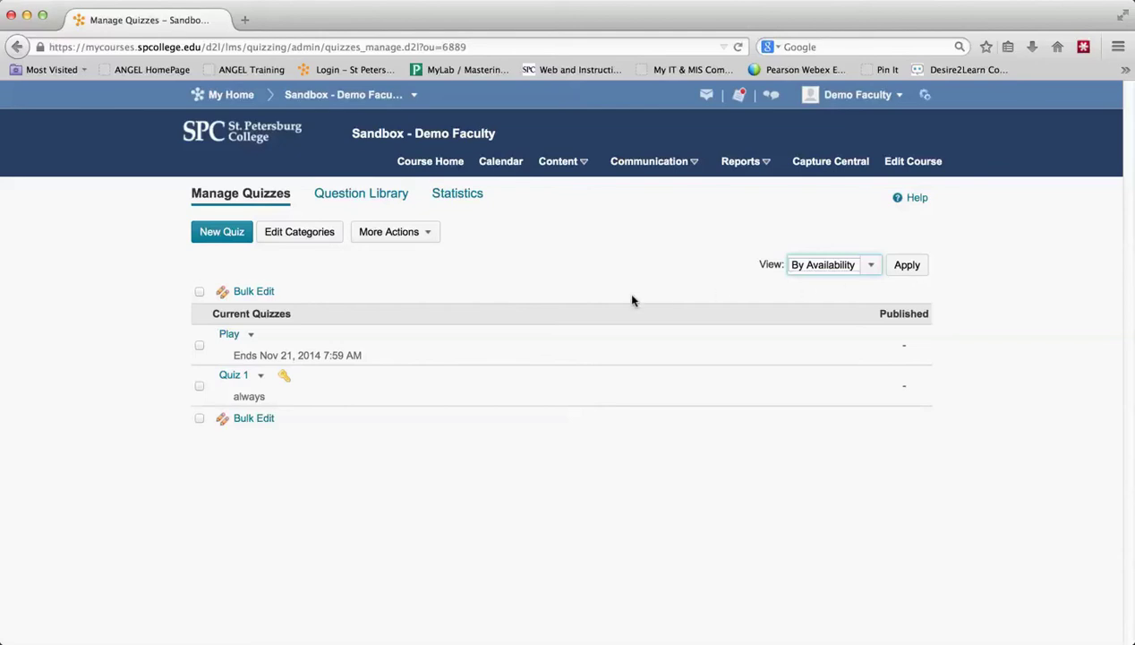
Switch to View as Student, open the student Quizzes list, then exit student view.
left_click(901, 100)
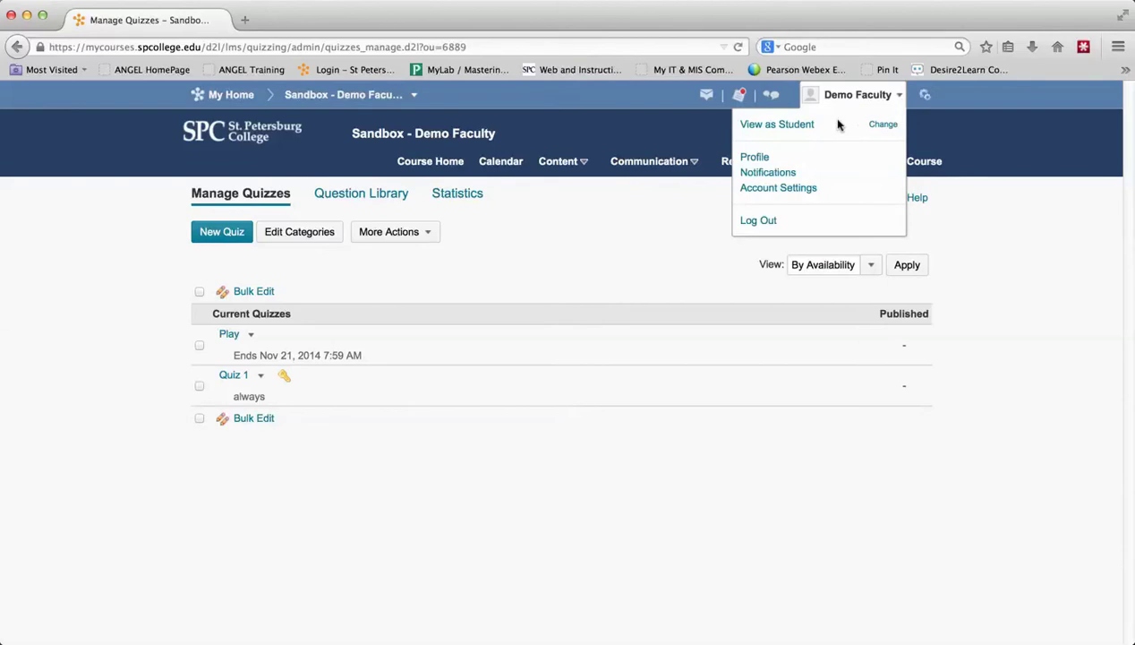
left_click(777, 125)
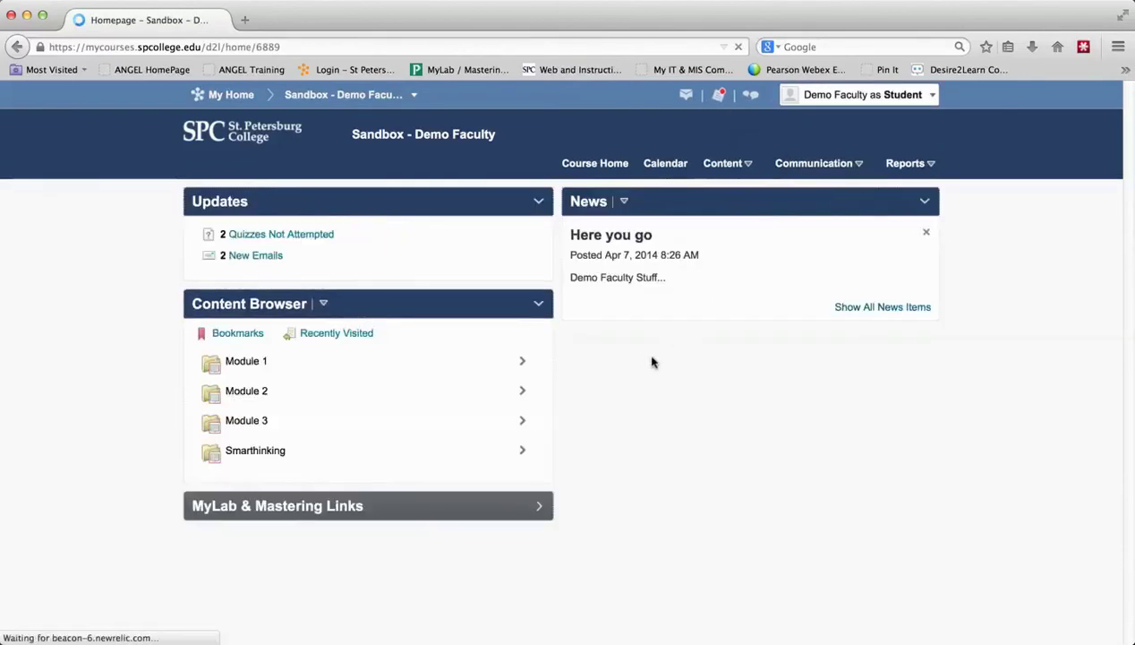
left_click(719, 164)
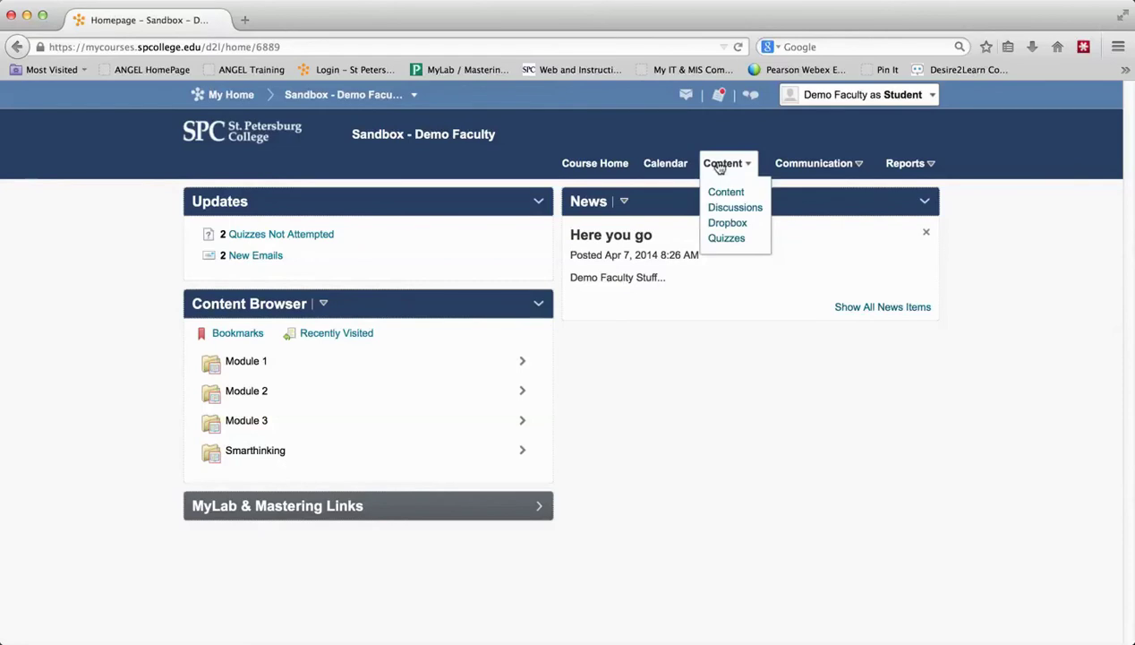
left_click(721, 240)
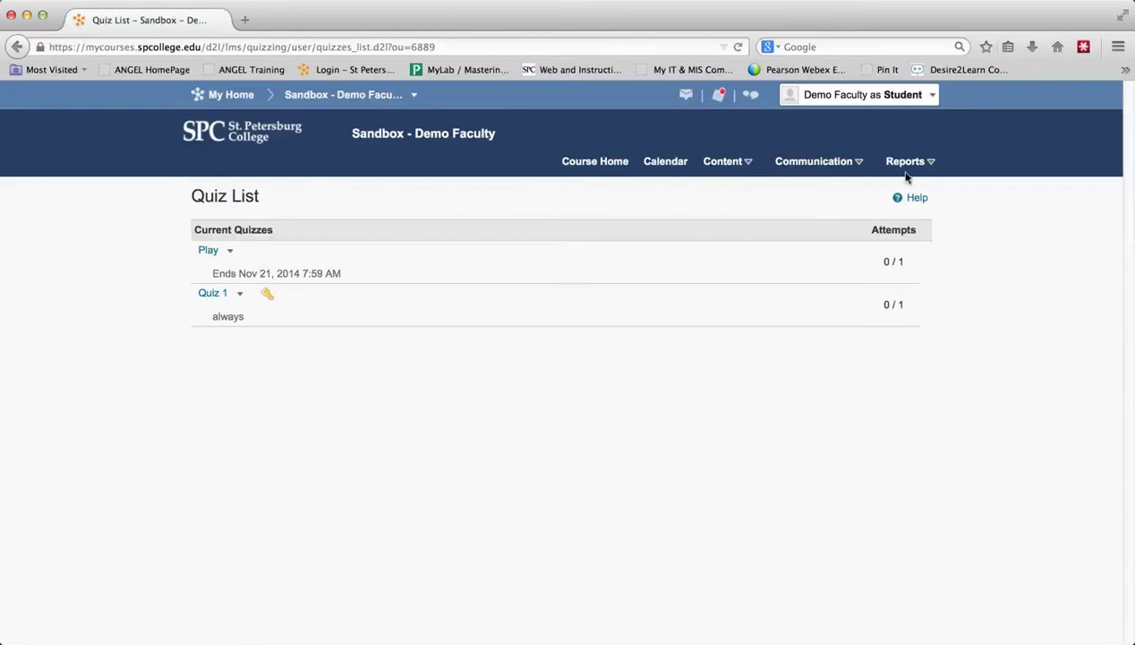
left_click(935, 96)
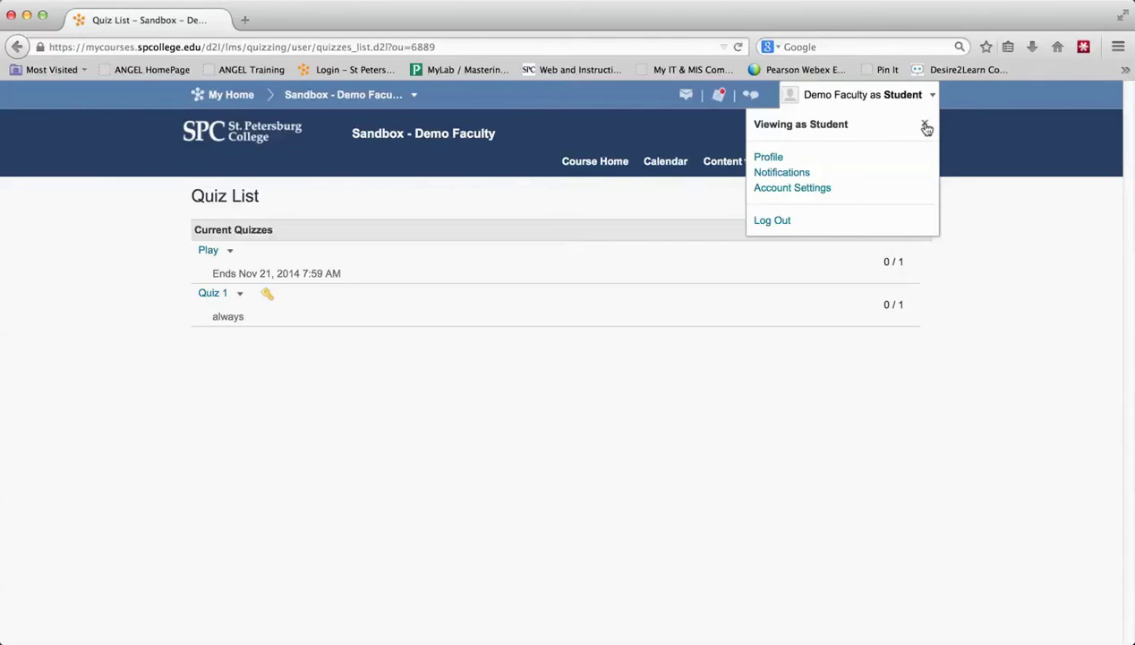
left_click(923, 125)
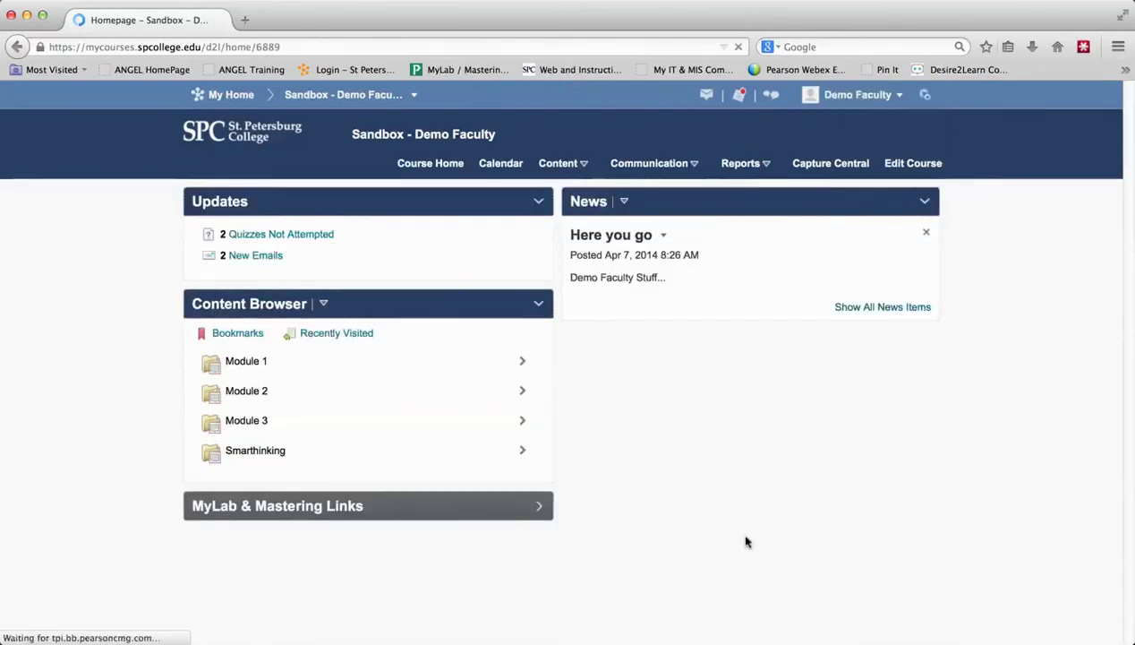
Return to Manage Quizzes and apply the By Category list view.
left_click(583, 164)
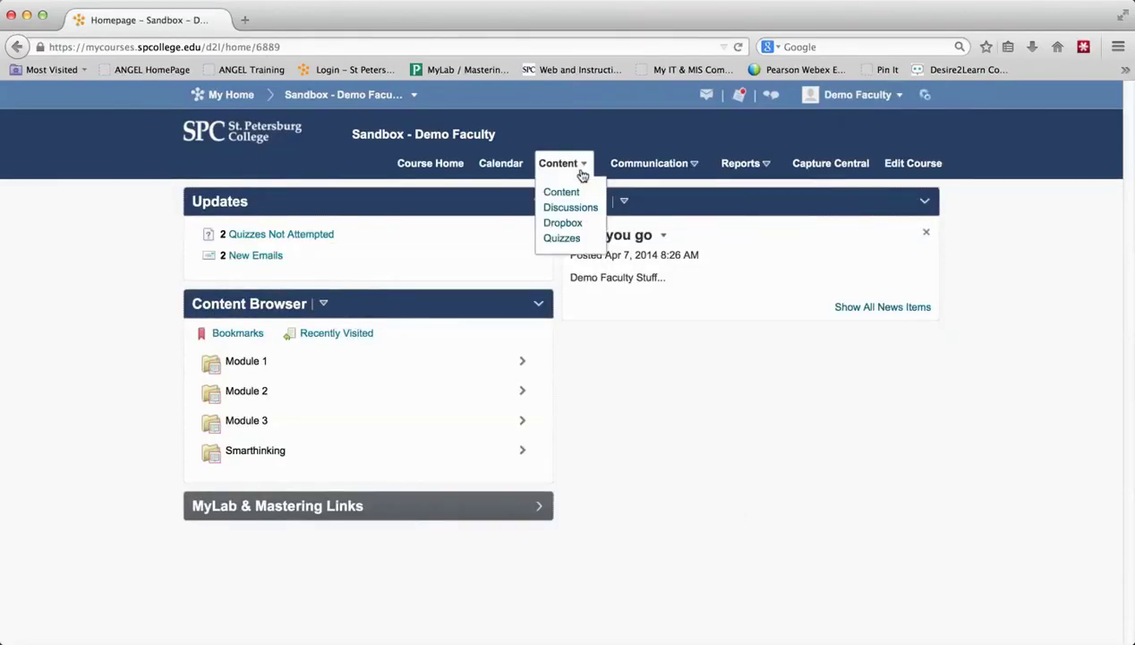
left_click(563, 240)
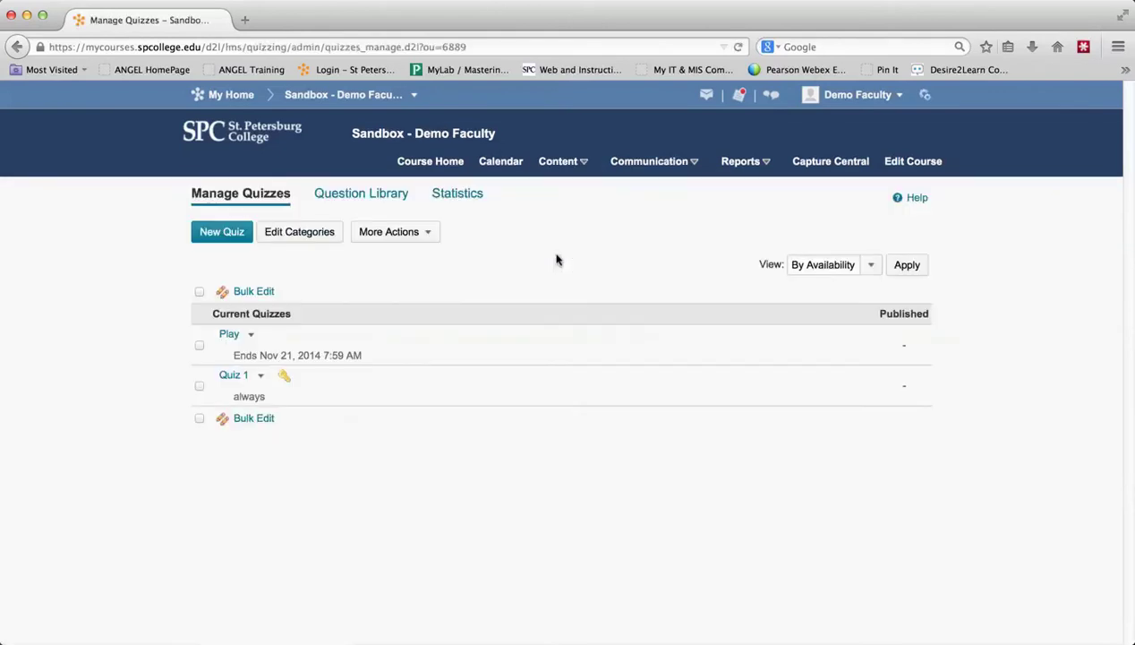
left_click(871, 264)
left_click(860, 291)
left_click(904, 270)
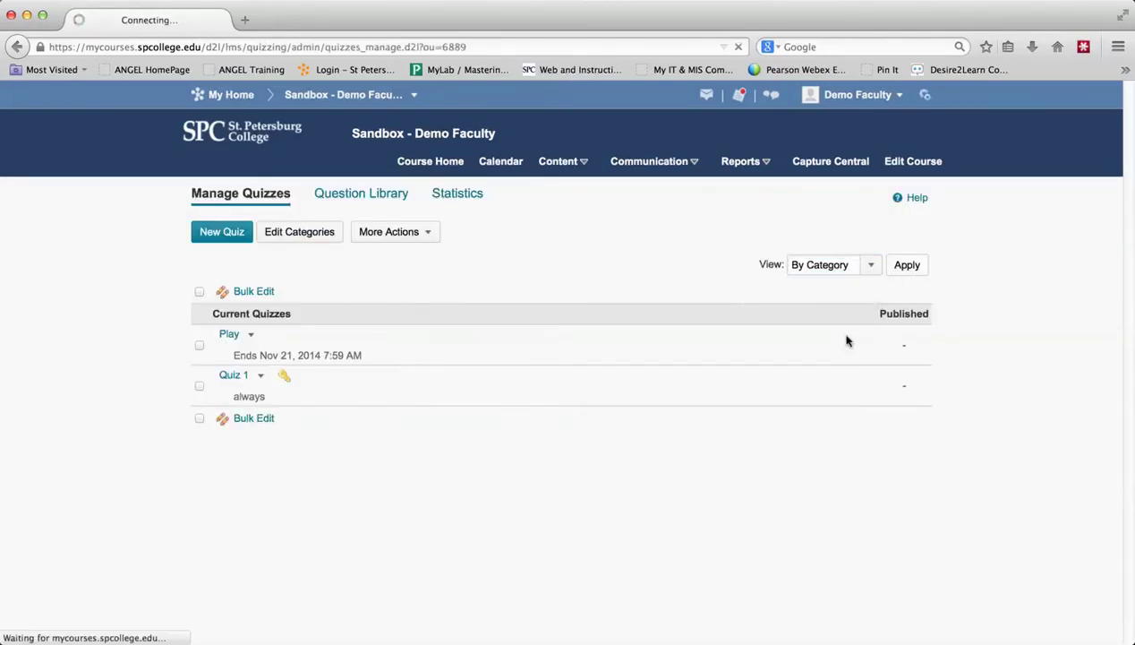
Edit the Play quiz, add a new 'Project 1' category to it, and save and close.
left_click(229, 334)
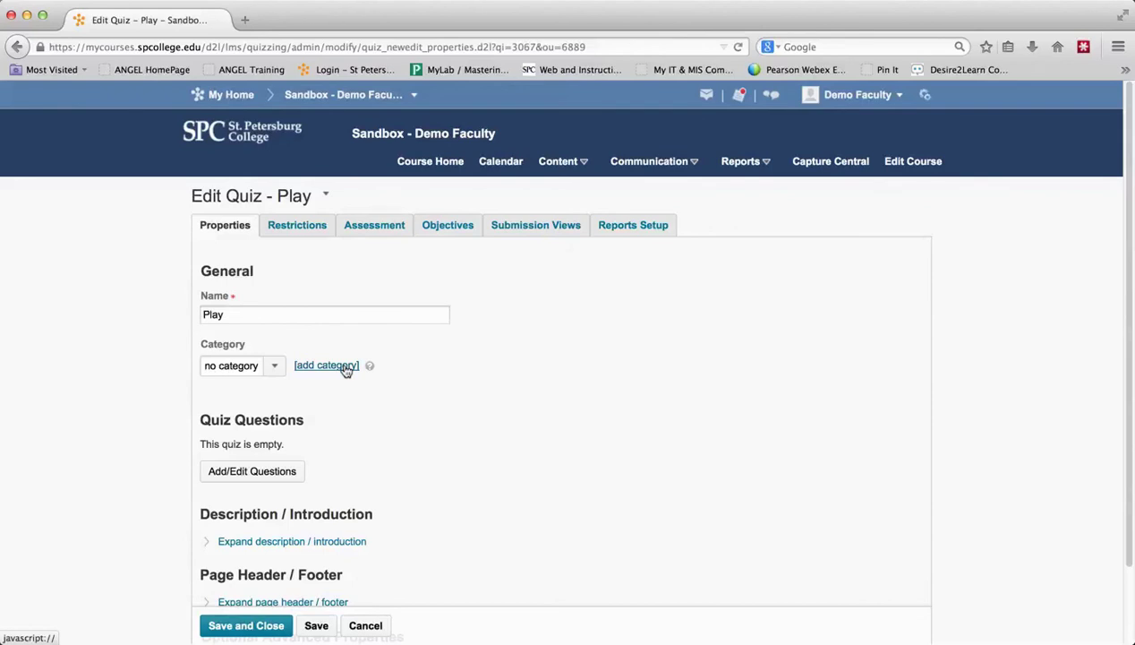
left_click(346, 367)
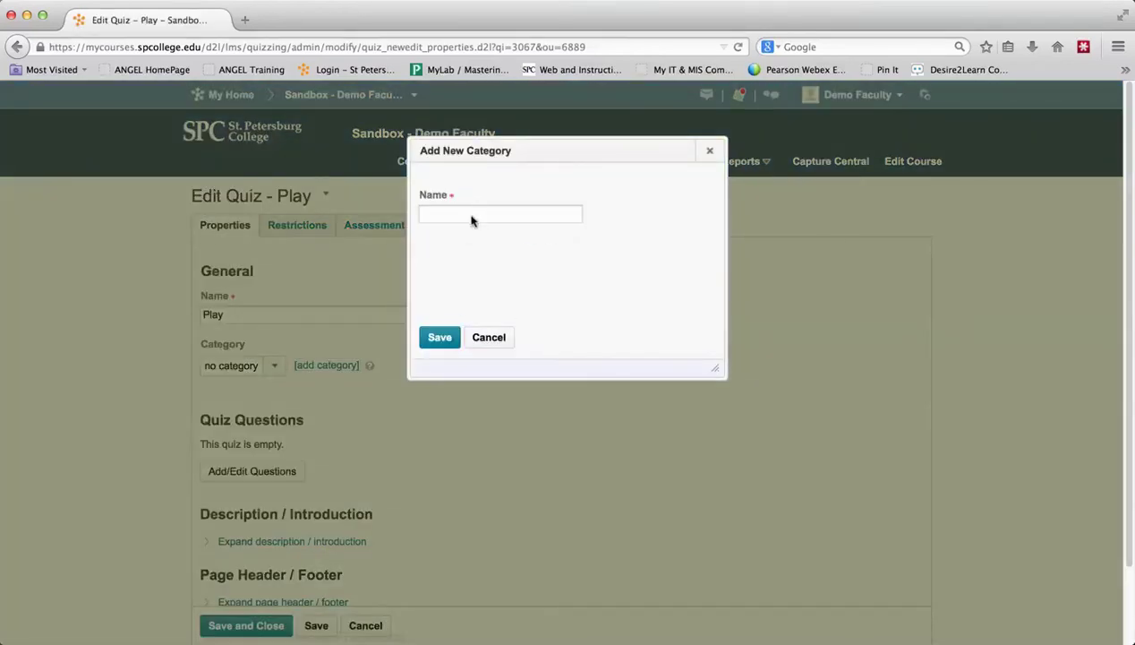
type("Project 1")
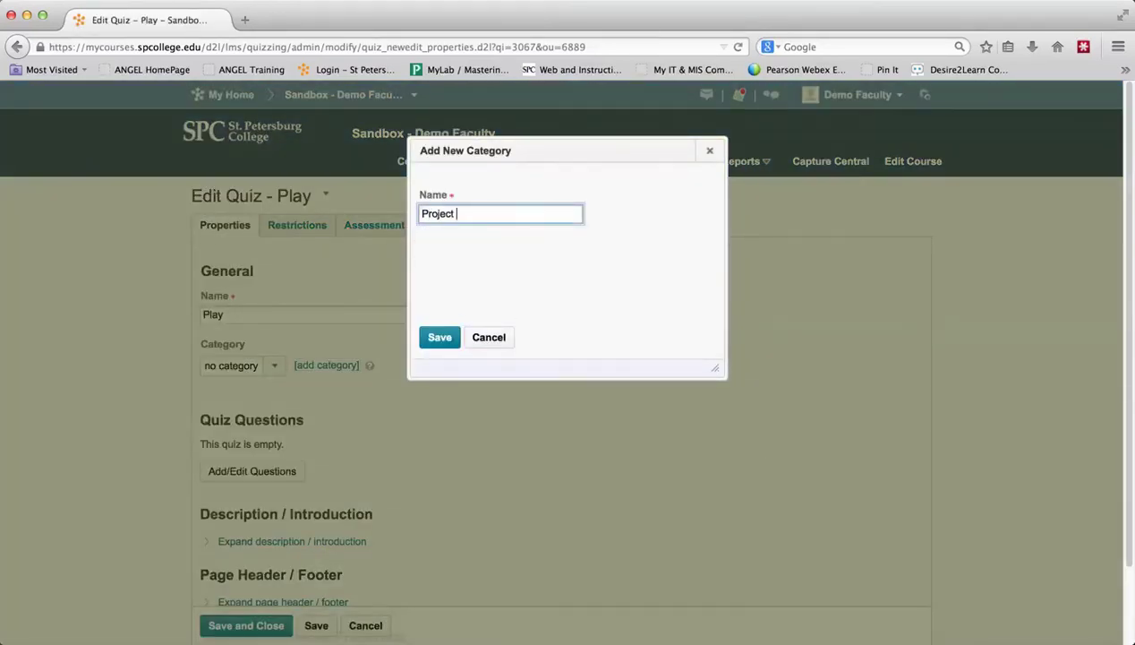
left_click(440, 337)
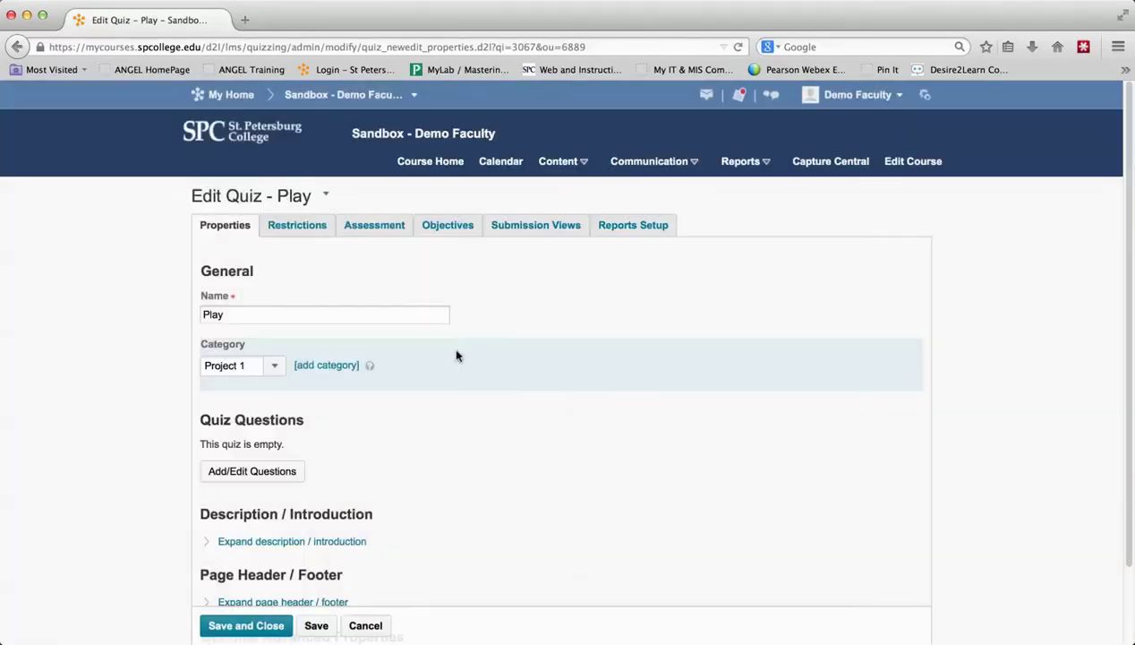
left_click(268, 625)
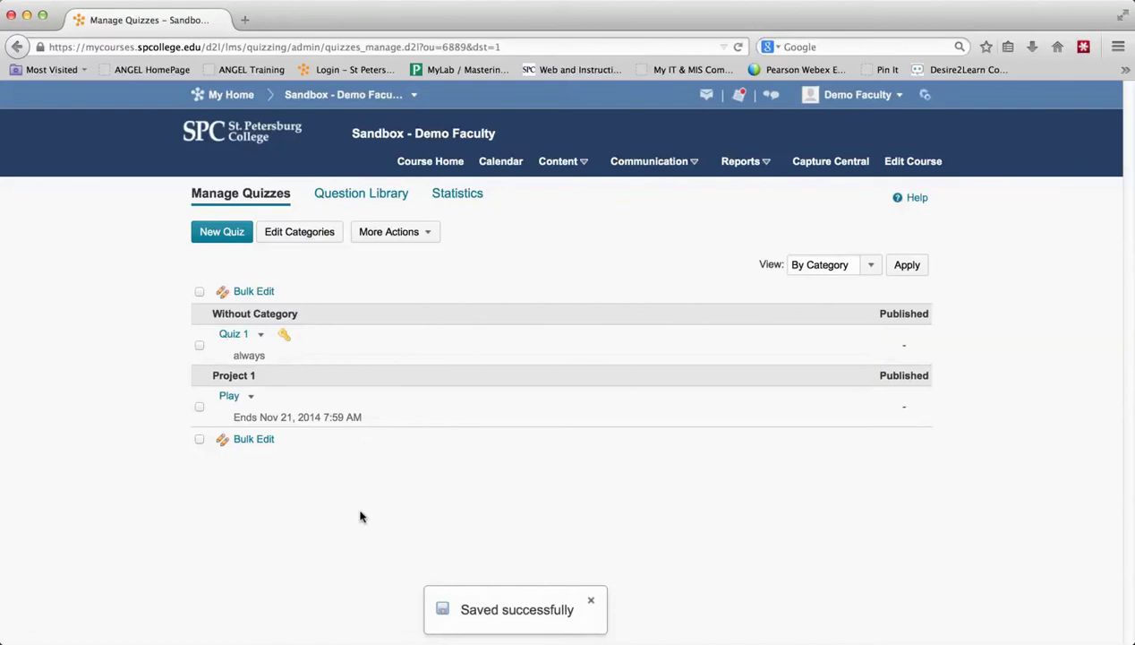
Edit Quiz 1, assign it a new 'Project 2' category, and save and close.
left_click(261, 335)
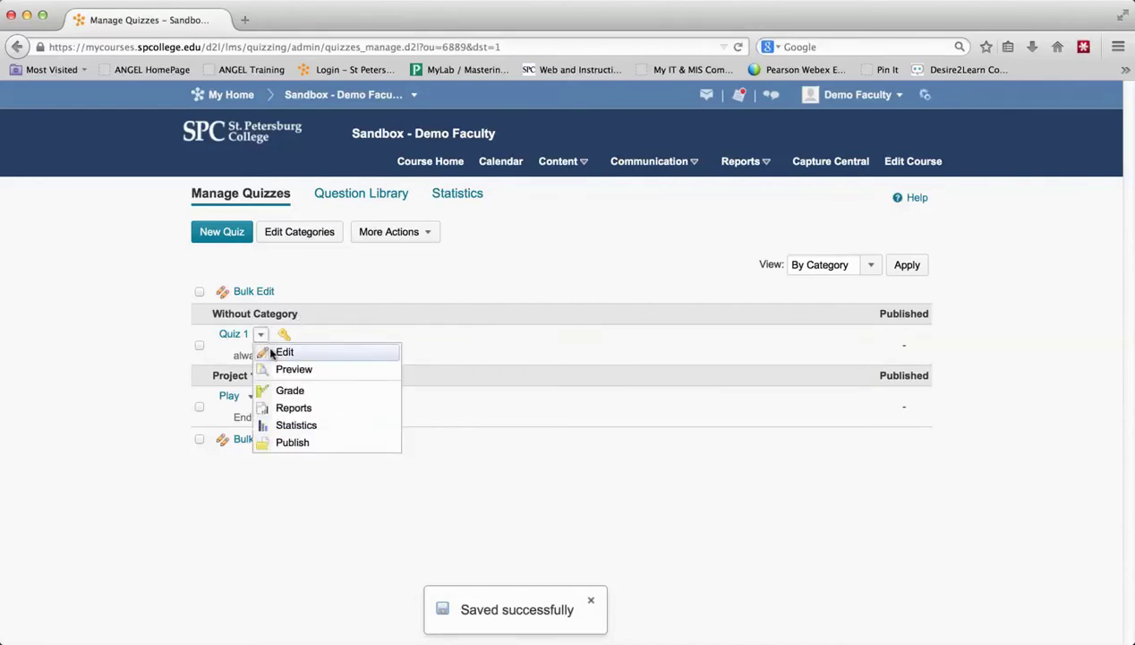
left_click(281, 352)
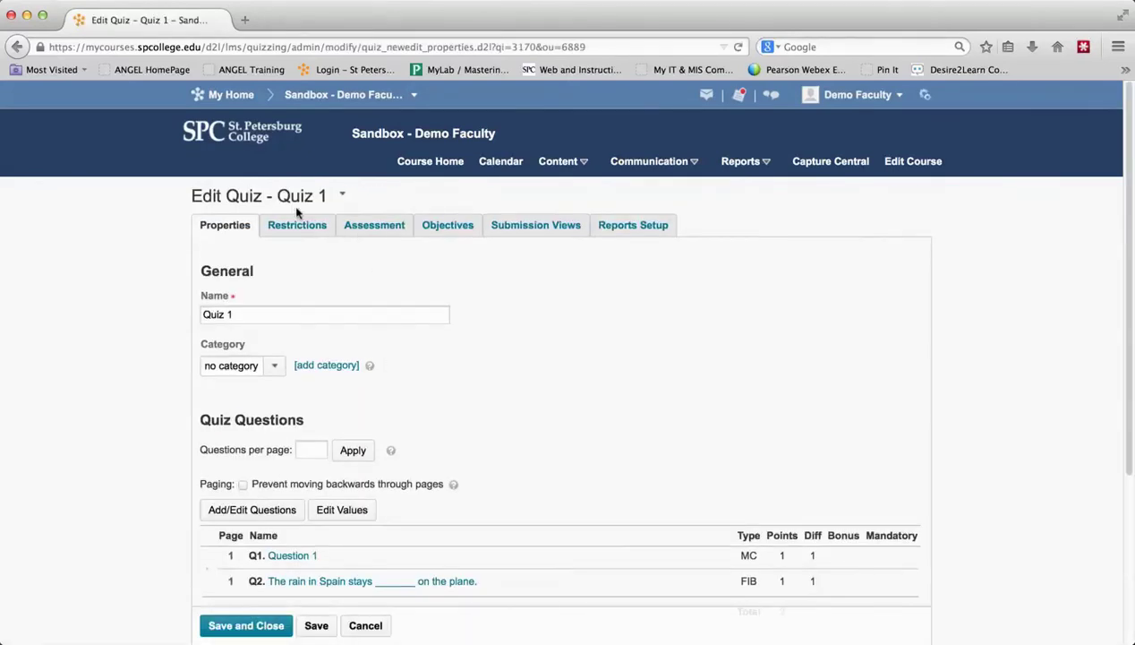
left_click(314, 367)
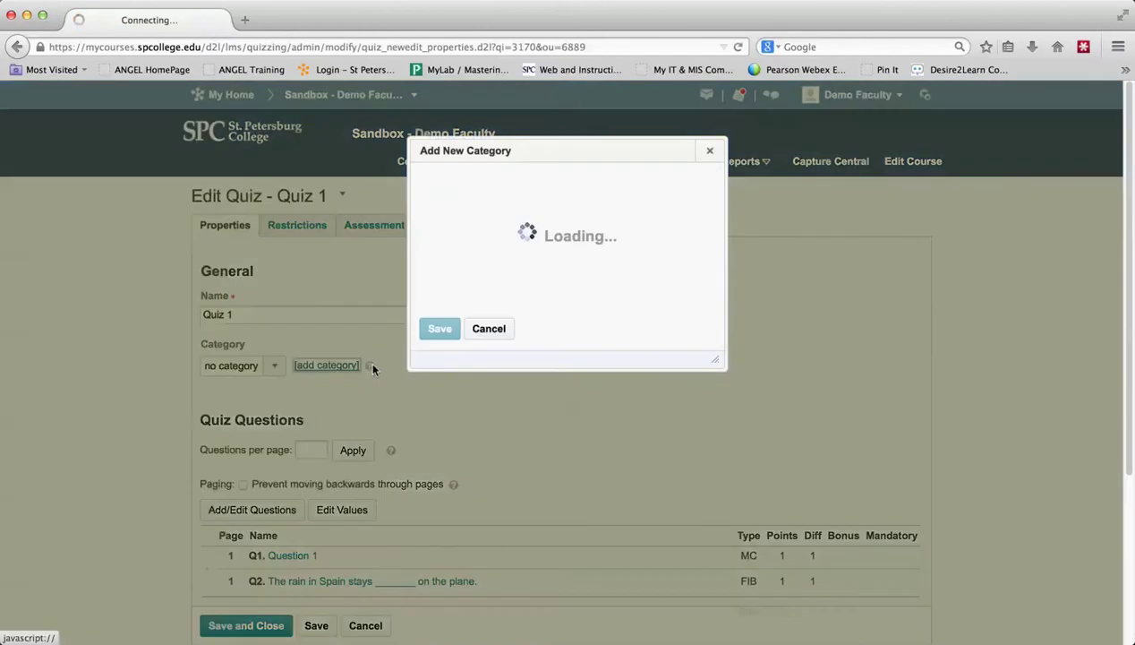
type("Project 2")
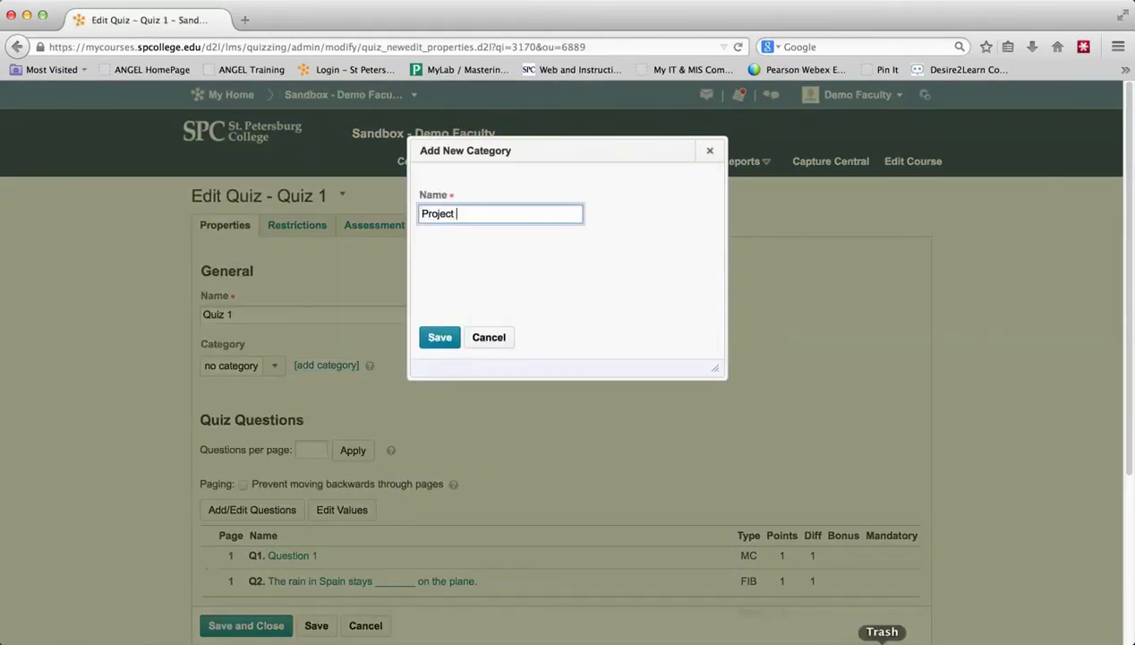
left_click(443, 340)
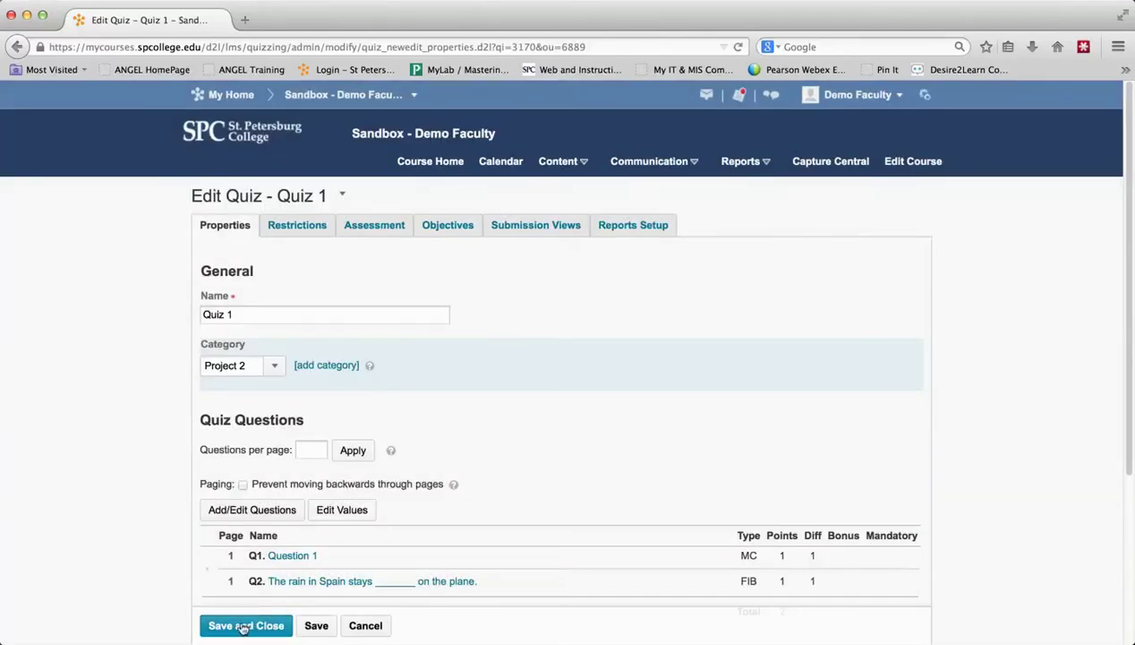
left_click(237, 626)
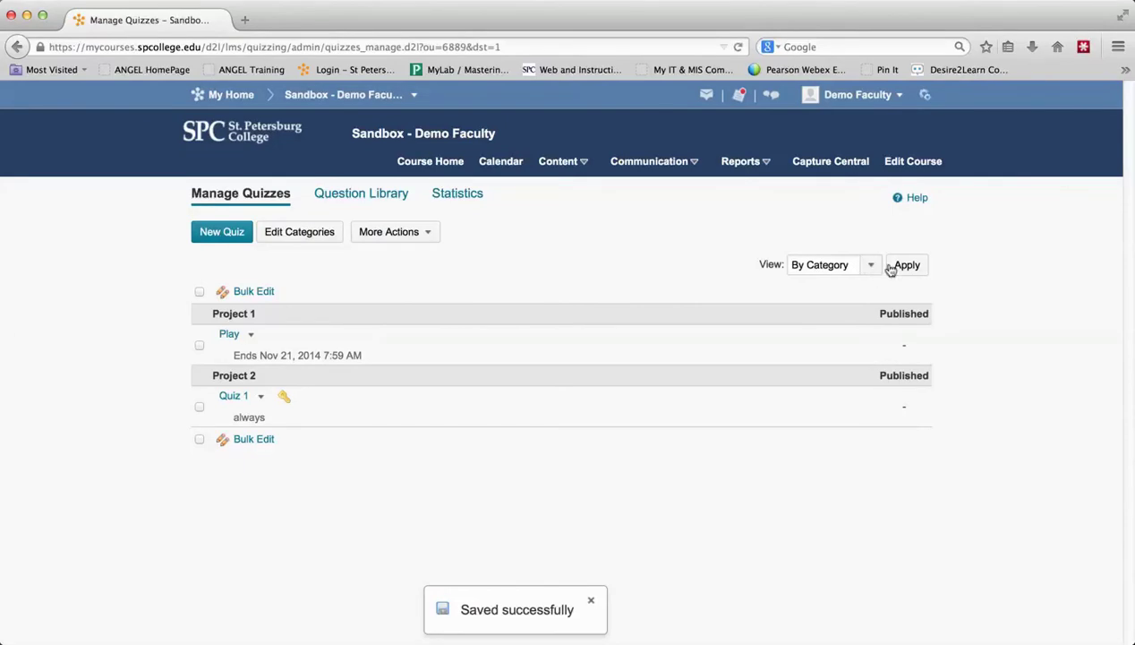
View as Student and open the Quiz List to check Play under Project 1, Quiz 1 under Project 2.
left_click(901, 97)
left_click(797, 124)
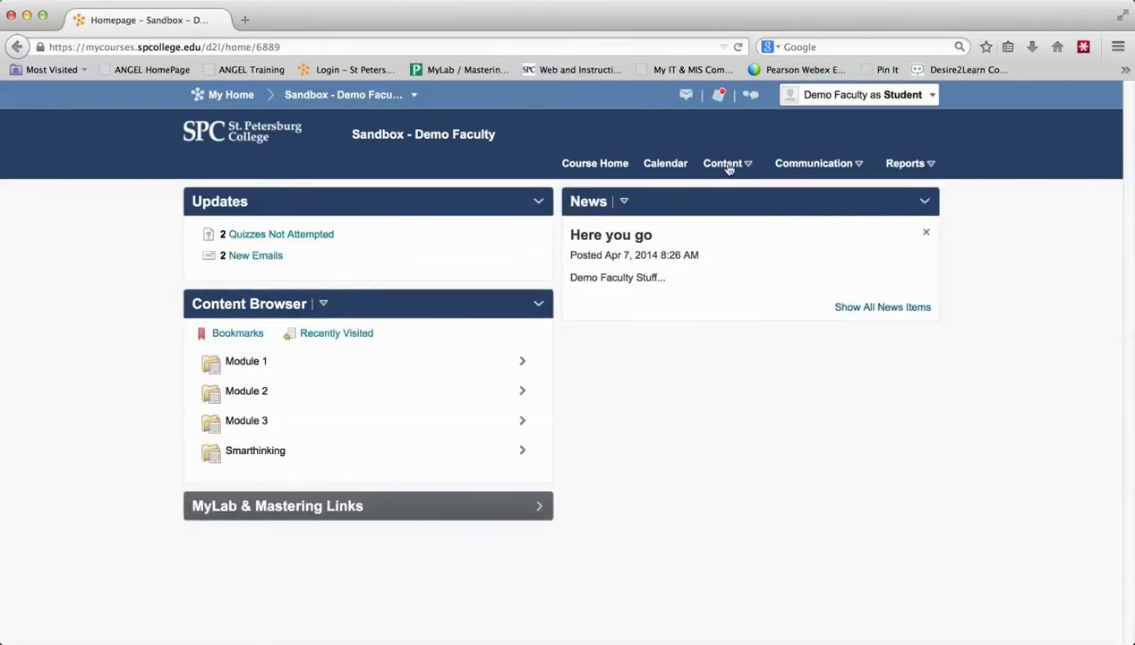
left_click(727, 165)
left_click(726, 239)
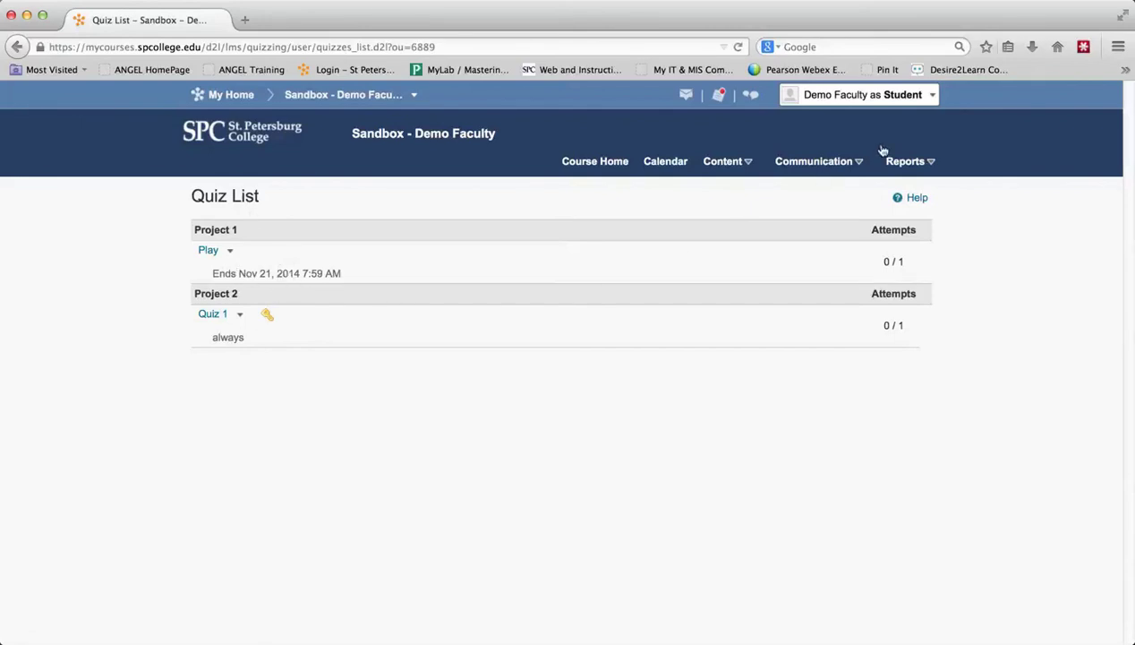
Exit student view and confirm the return to the instructor role.
left_click(931, 95)
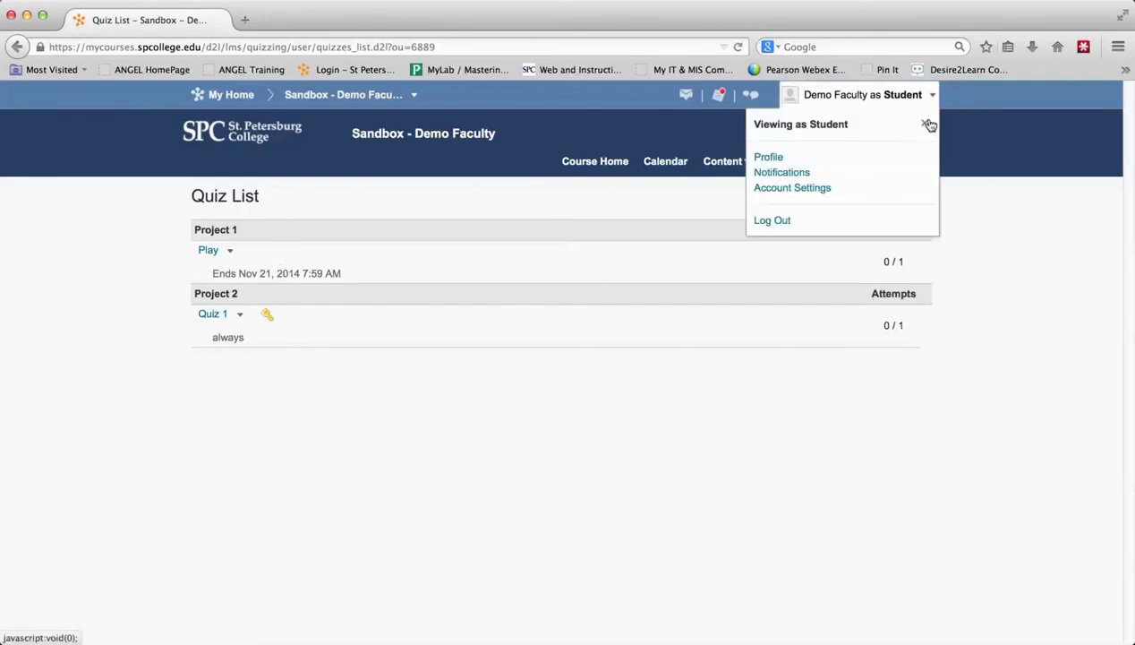
left_click(926, 124)
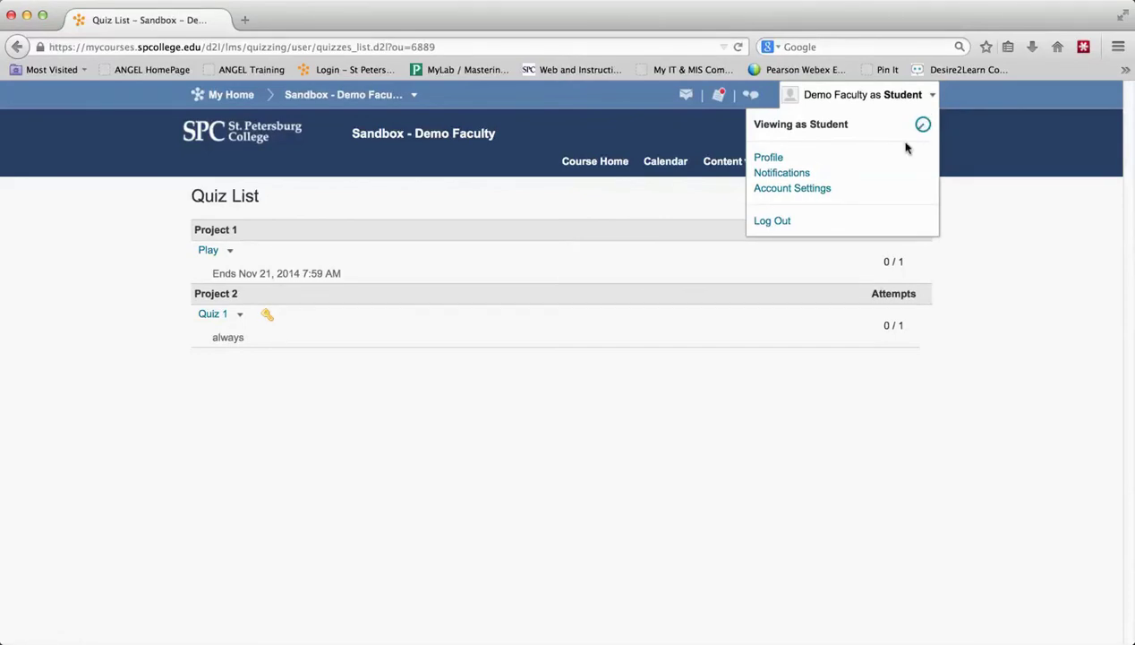
left_click(923, 127)
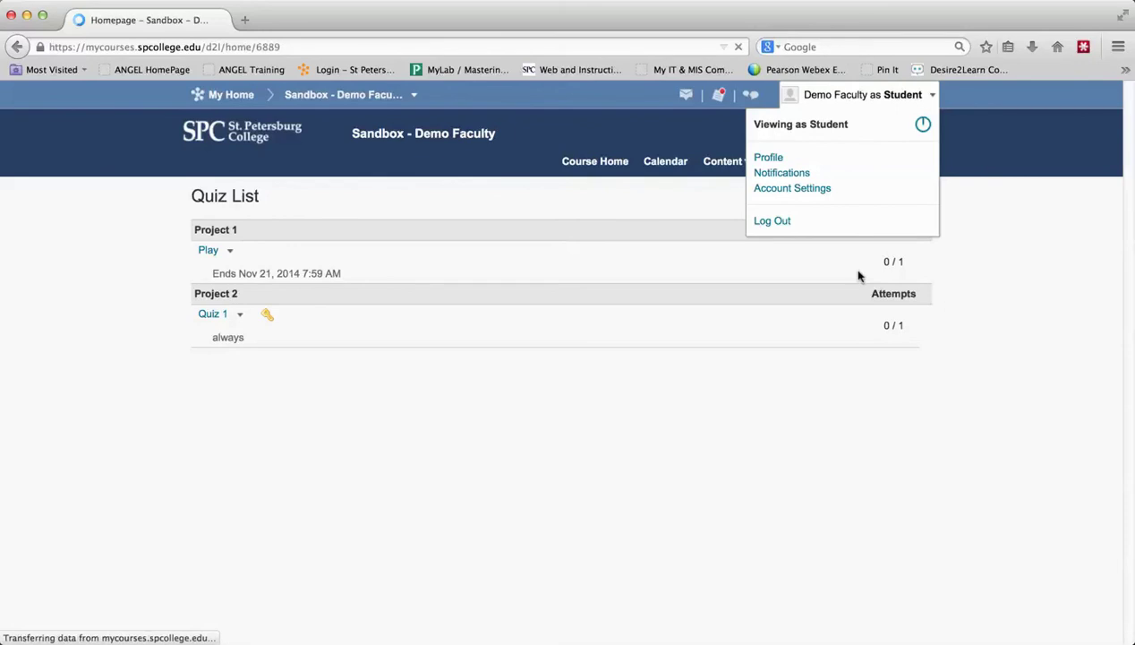
Open Manage Quizzes and apply the By Availability view to the quiz list.
left_click(579, 163)
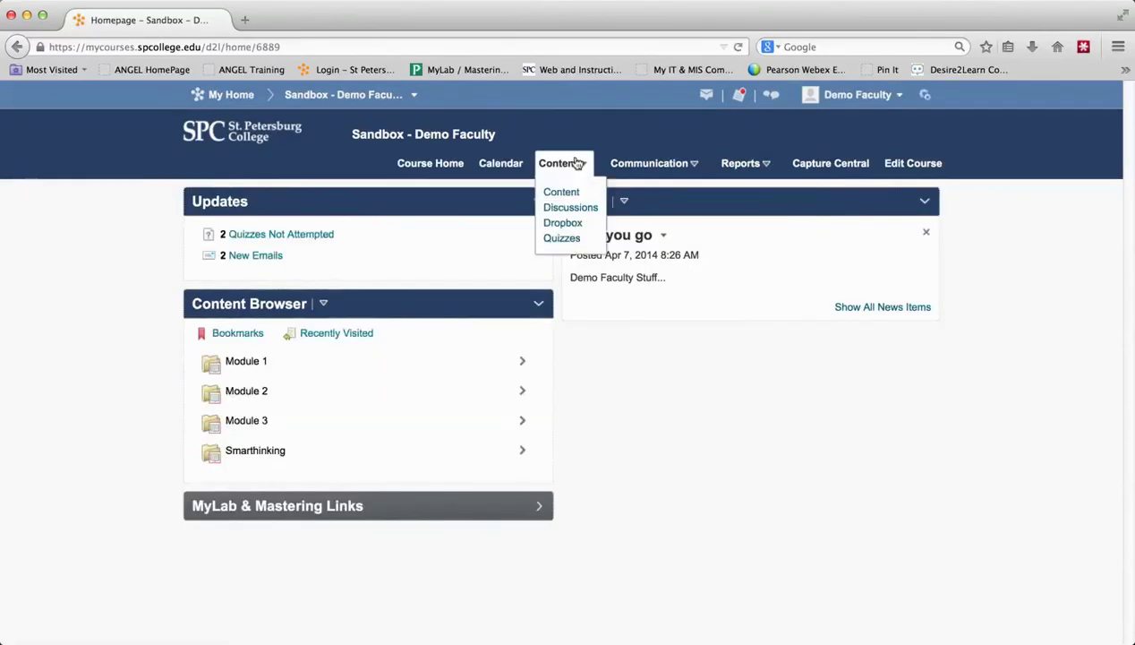
left_click(565, 237)
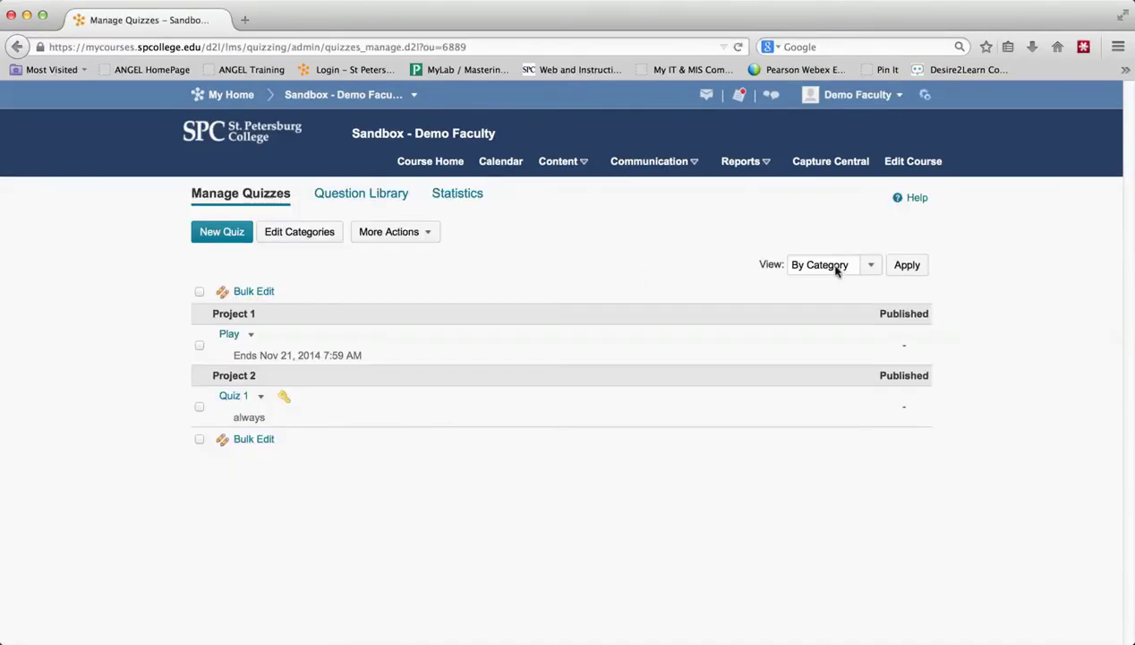
left_click(837, 271)
left_click(842, 280)
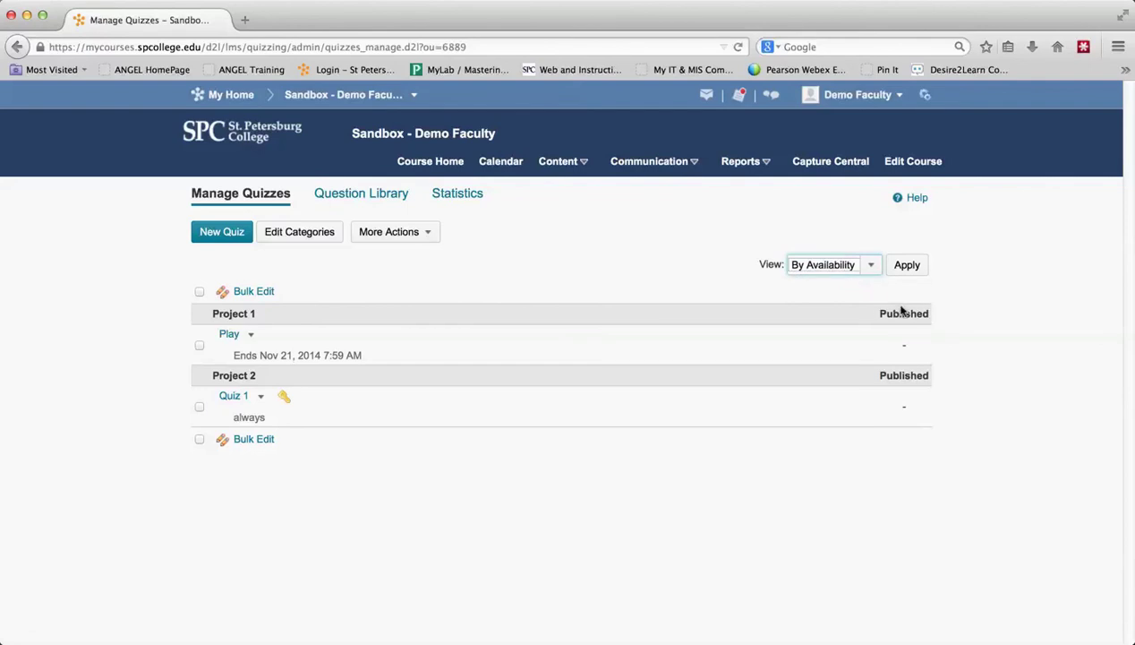
left_click(910, 267)
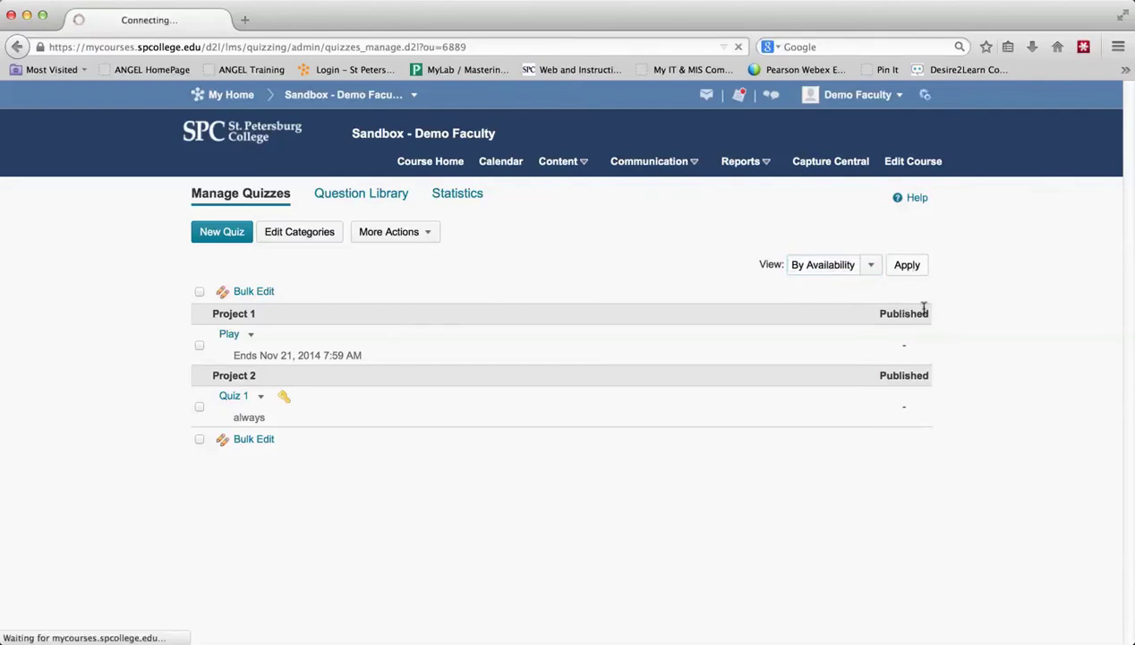